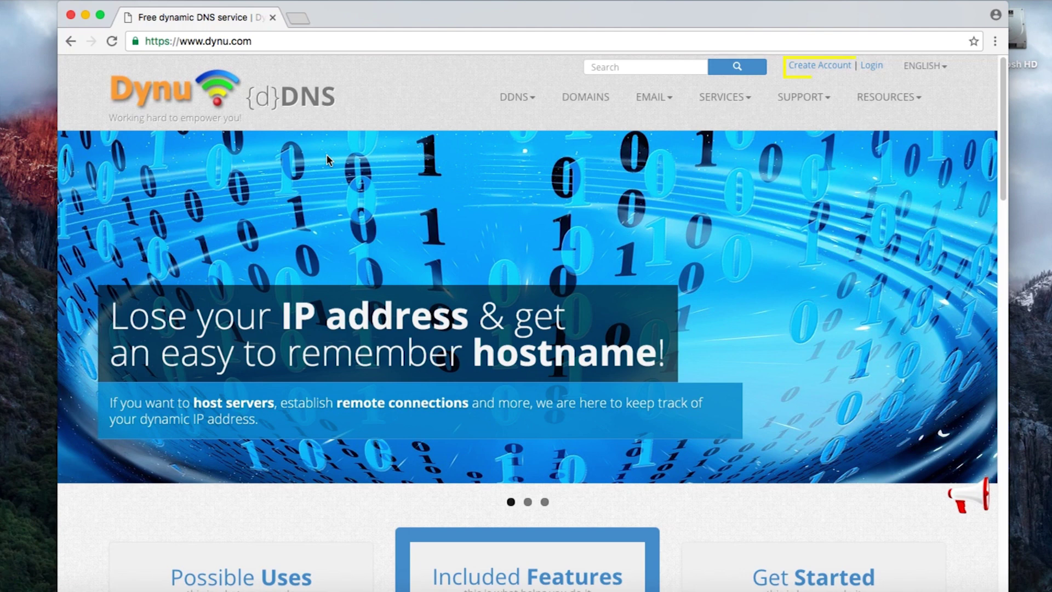
Register and verify a new Dynu account, then log in with its username and password
{"action": "left_click", "coordinate": [805, 68]}
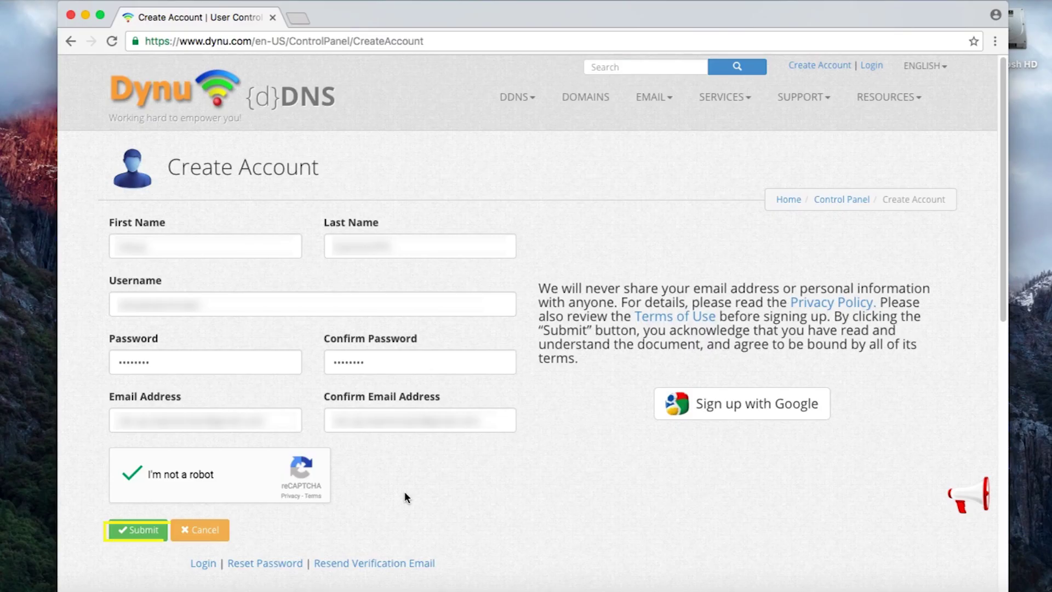
{"action": "left_click", "coordinate": [144, 527]}
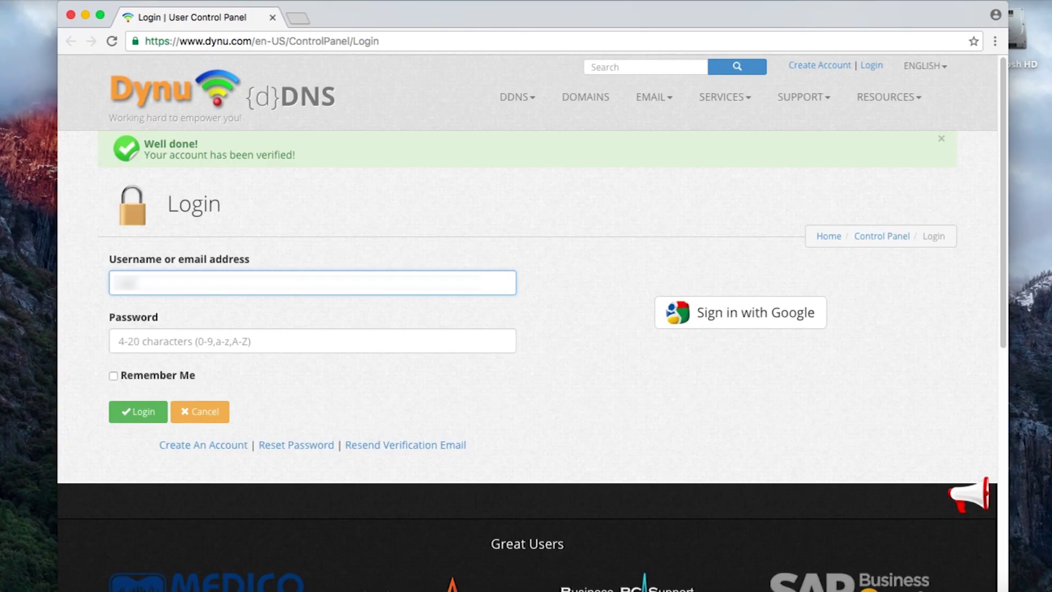
{"action": "type", "text": "username"}
{"action": "type", "text": "name"}
{"action": "left_click", "coordinate": [312, 340]}
{"action": "type", "text": "••••••••"}
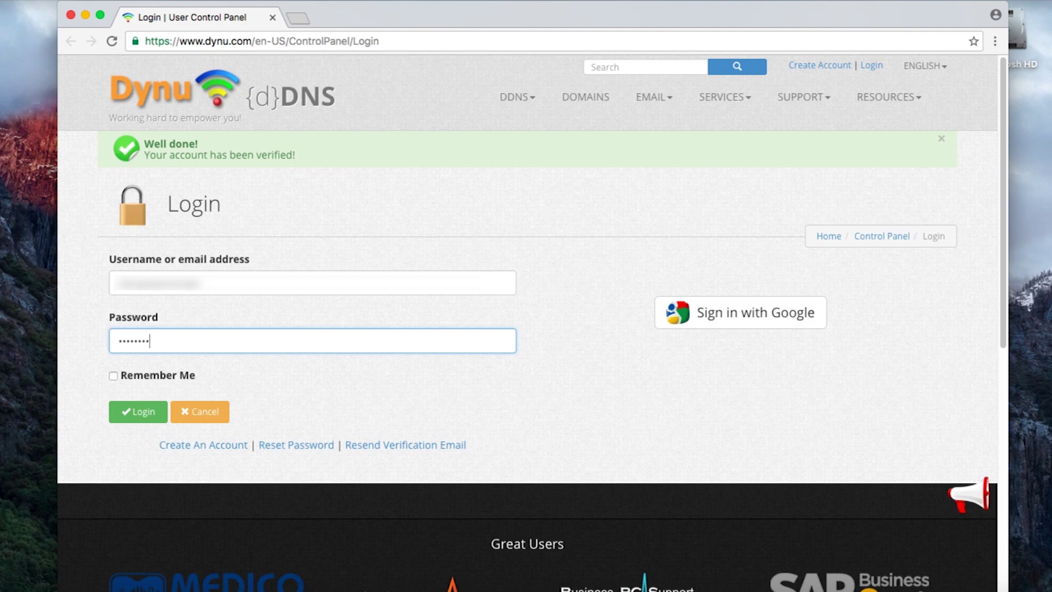
{"action": "left_click", "coordinate": [155, 409]}
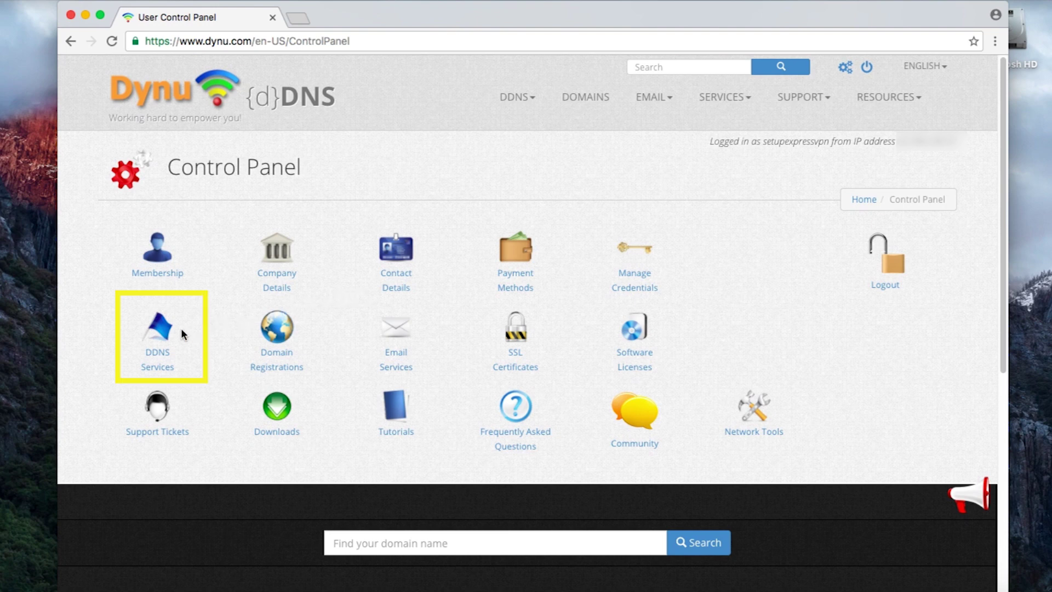
Add the dynamic DNS hostname 'setupexpressvpn' under the dynu.com top-level domain
{"action": "left_click", "coordinate": [160, 331]}
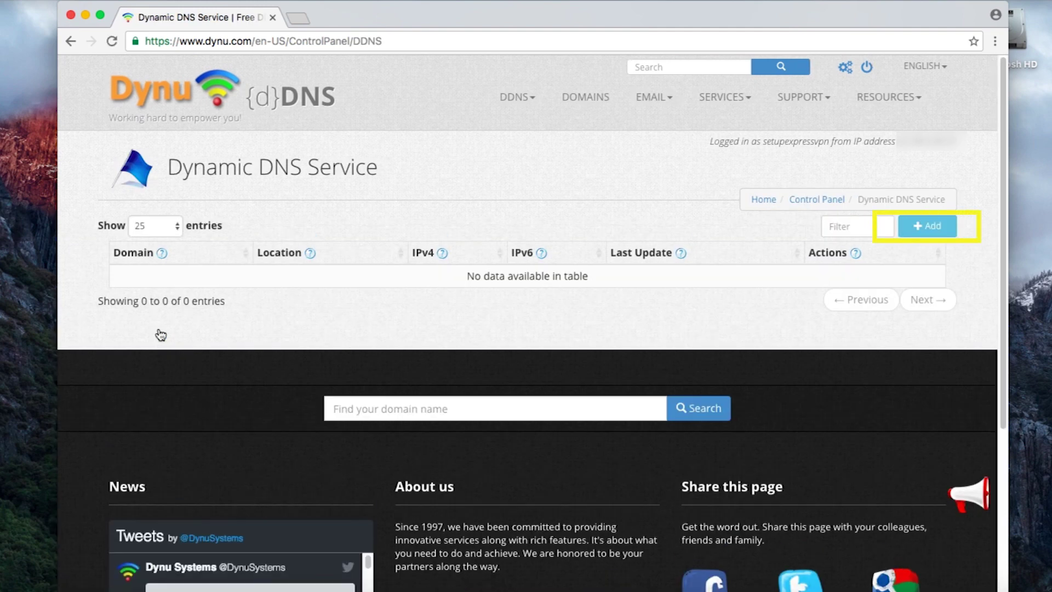
{"action": "left_click", "coordinate": [926, 228]}
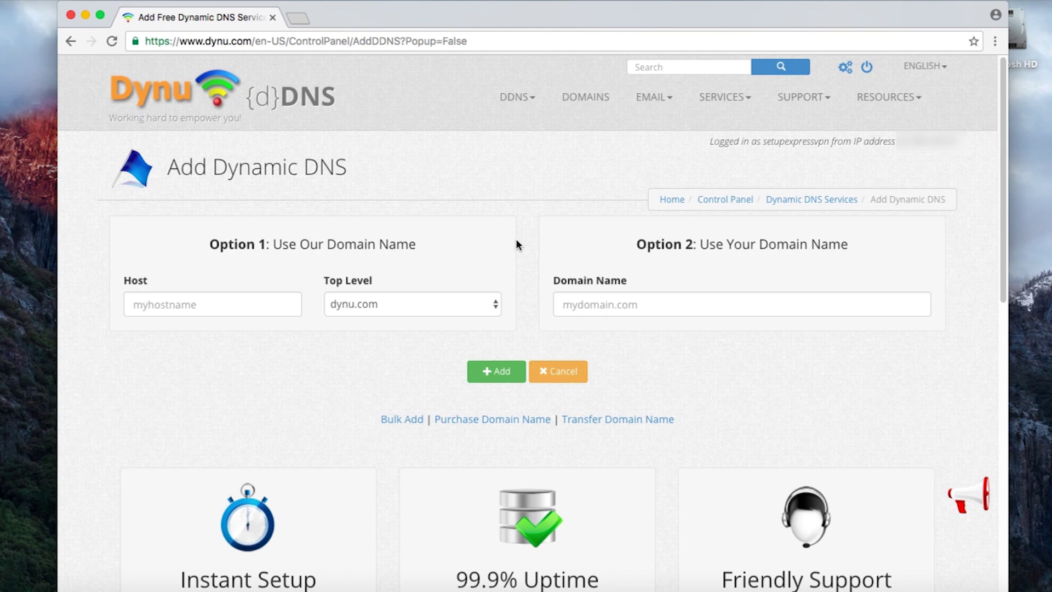
{"action": "left_click", "coordinate": [259, 299]}
{"action": "type", "text": "setupexpressvpn"}
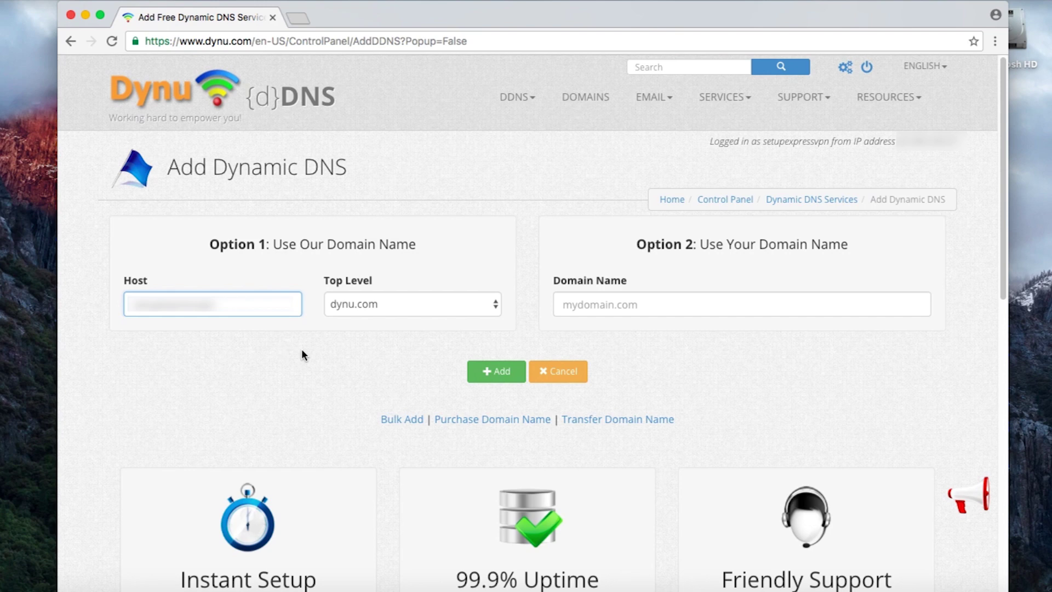
{"action": "left_click", "coordinate": [481, 377]}
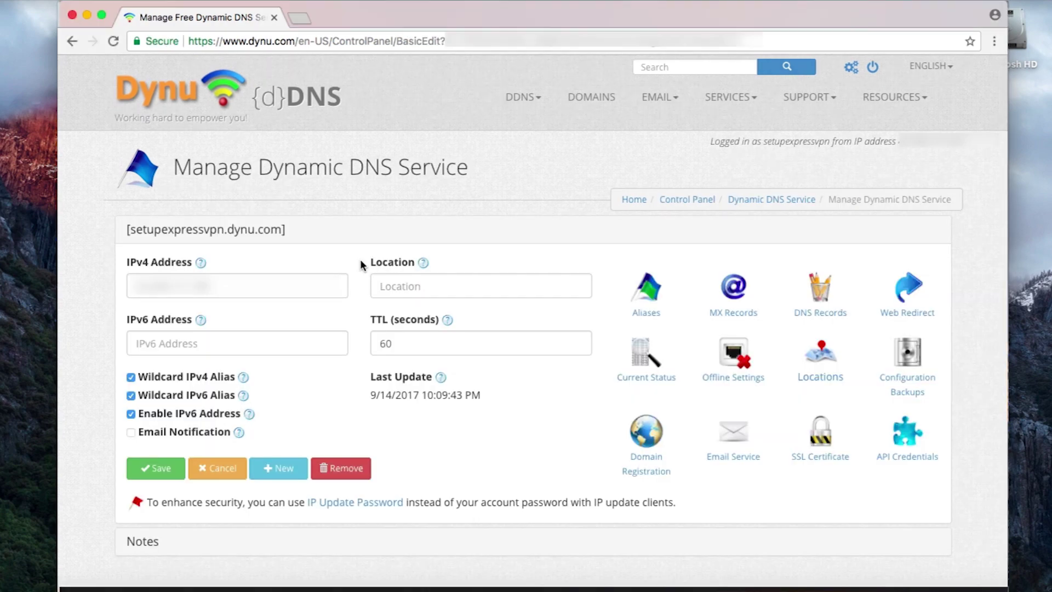
Disable Wildcard IPv4 Alias, Wildcard IPv6 Alias and Enable IPv6 Address for the hostname, then save
{"action": "left_click", "coordinate": [132, 377]}
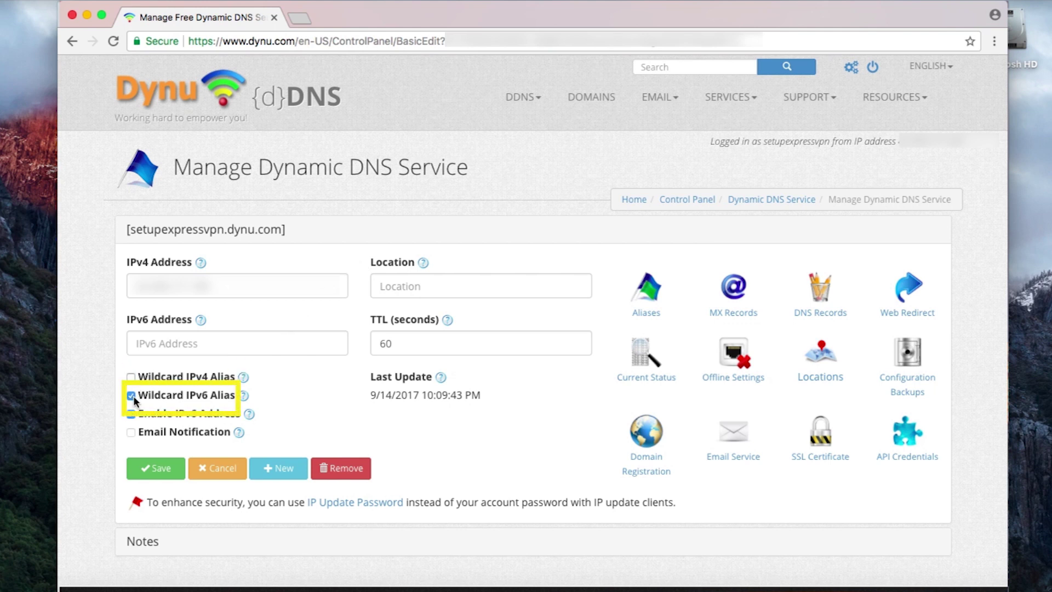
{"action": "left_click", "coordinate": [132, 395]}
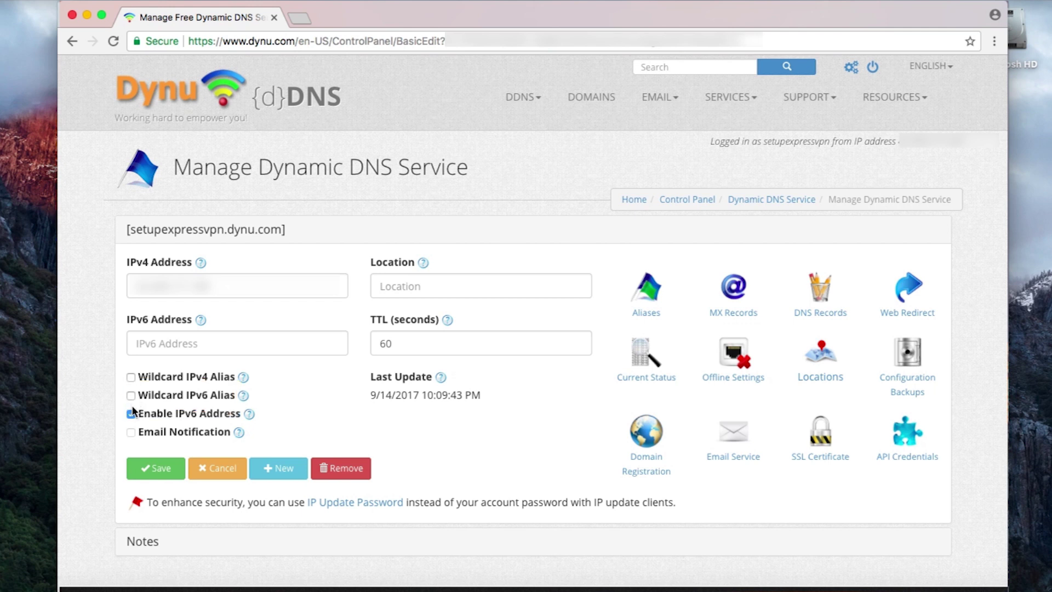
{"action": "left_click", "coordinate": [130, 414]}
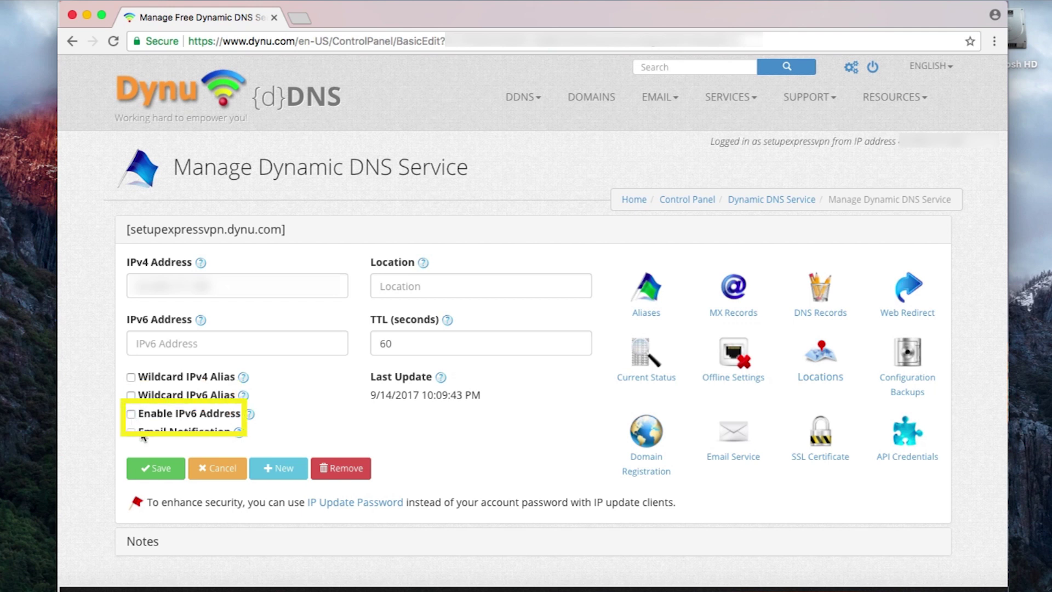
{"action": "left_click", "coordinate": [146, 469]}
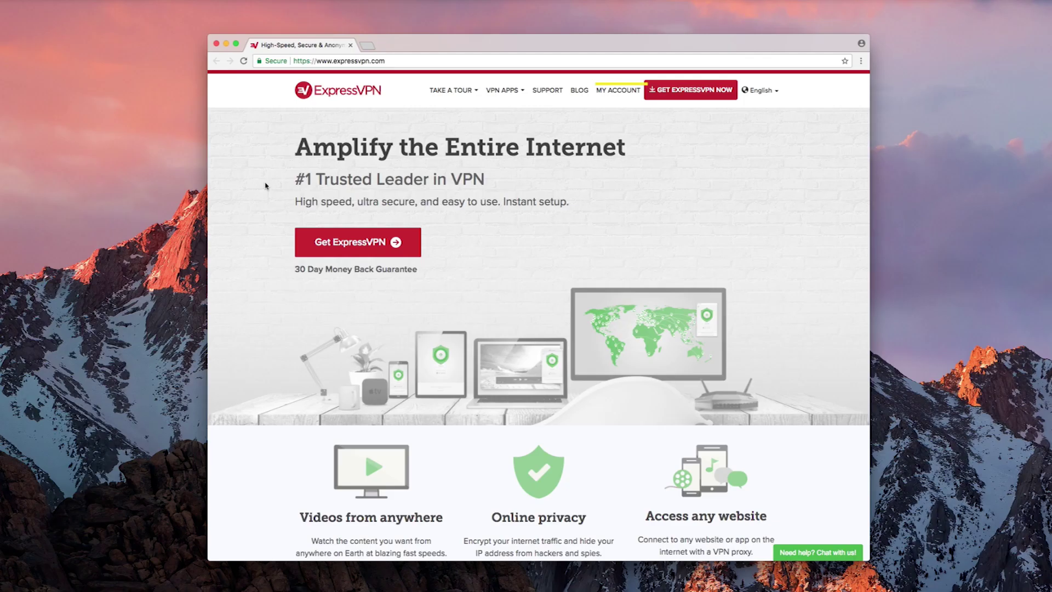
Sign in to the ExpressVPN account with the account email and password
{"action": "left_click", "coordinate": [601, 91]}
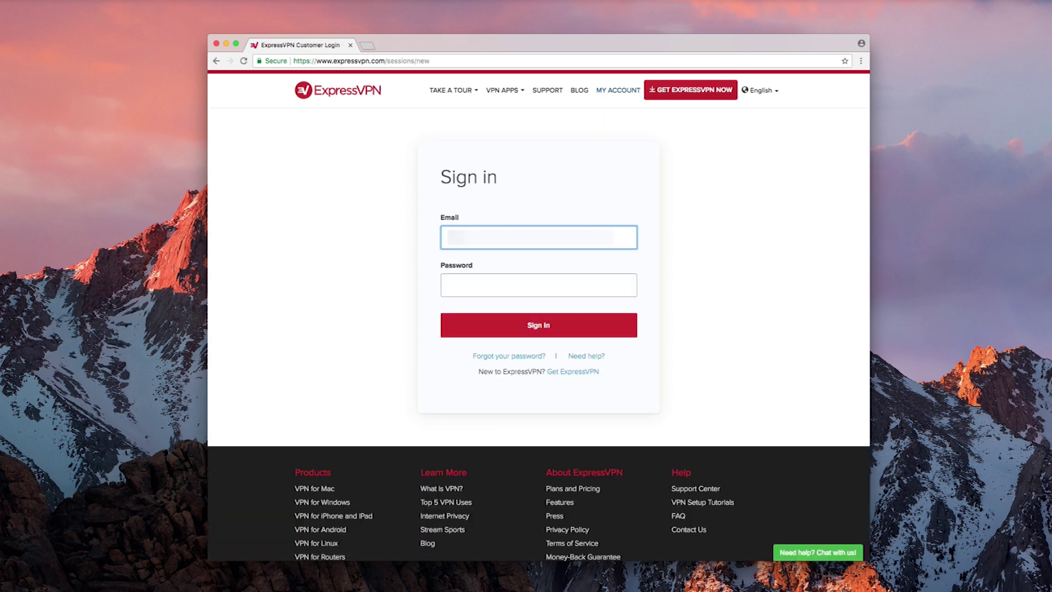
{"action": "left_click", "coordinate": [538, 285]}
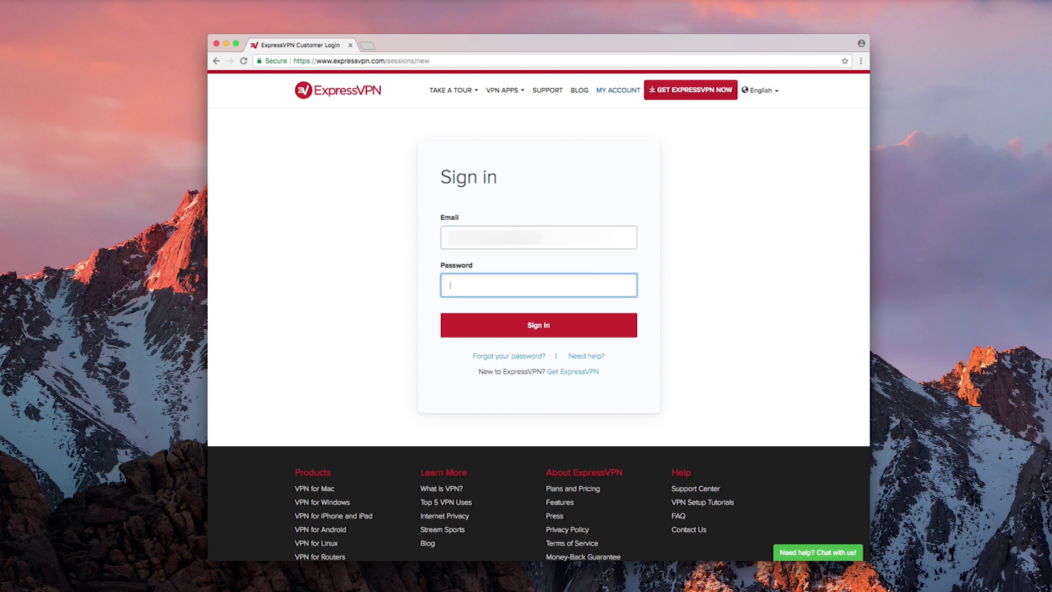
{"action": "type", "text": "••••••••••"}
{"action": "left_click", "coordinate": [561, 326]}
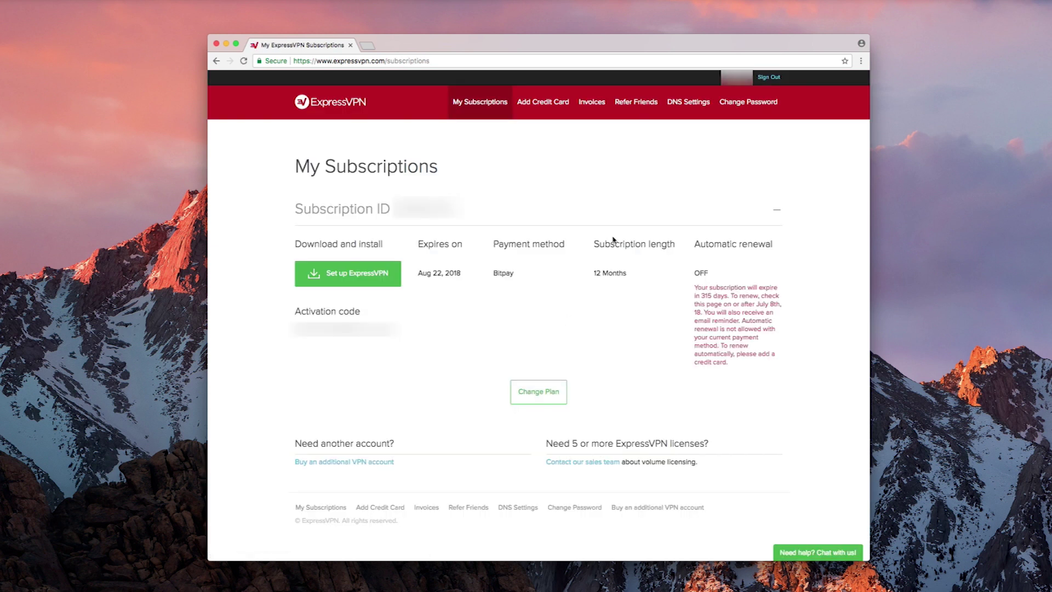
Save the Dynu hostname as the Dynamic DNS hostname on ExpressVPN's DNS Settings page
{"action": "left_click", "coordinate": [676, 104]}
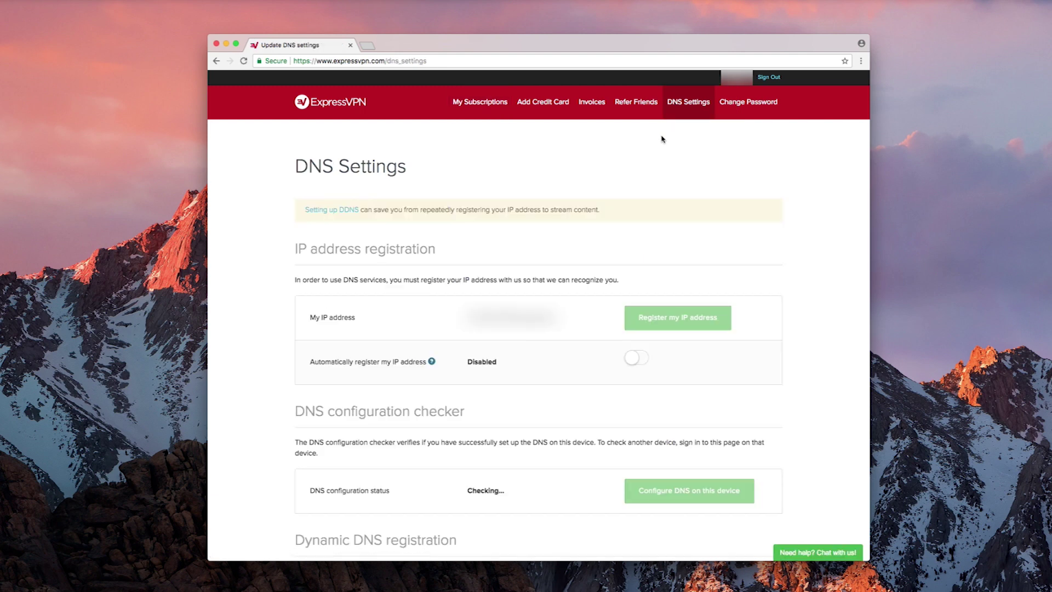
{"action": "scroll", "coordinate": [662, 140], "scroll_direction": "down", "scroll_amount": 3}
{"action": "scroll", "coordinate": [662, 141], "scroll_direction": "down", "scroll_amount": 5}
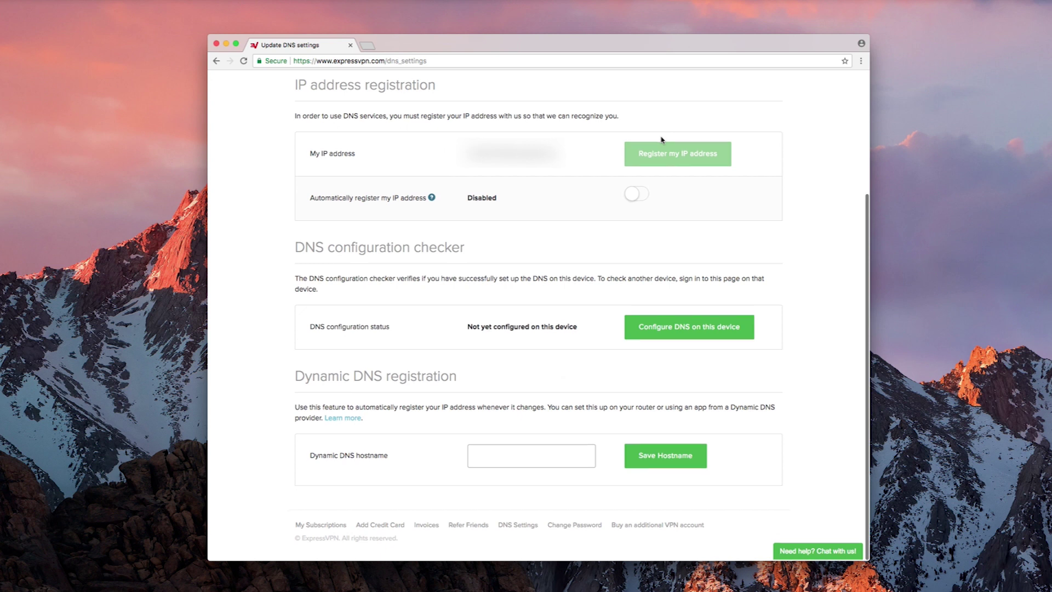
{"action": "left_click", "coordinate": [558, 460]}
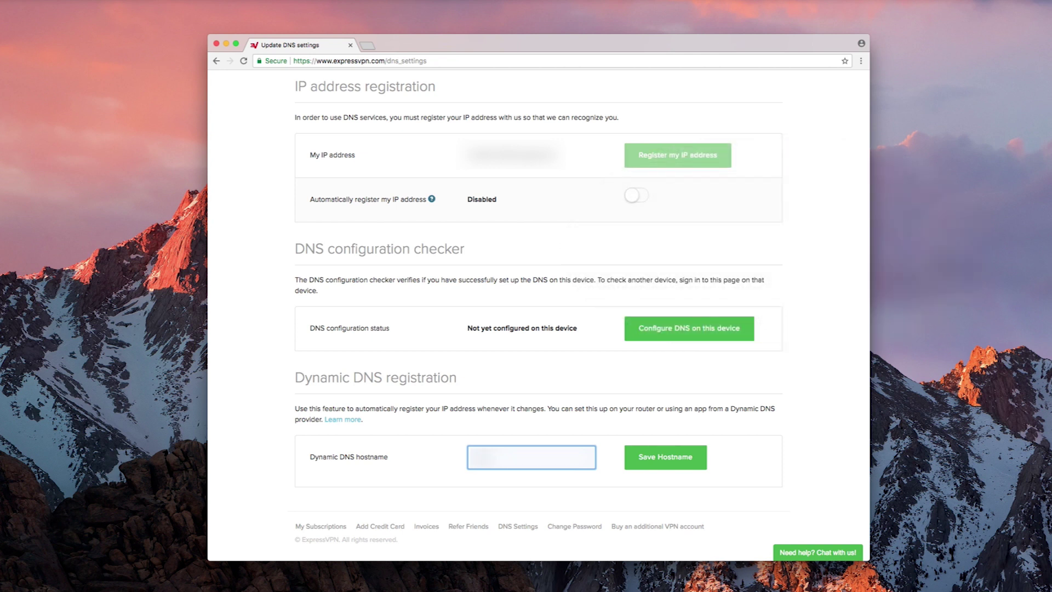
{"action": "left_click", "coordinate": [642, 459]}
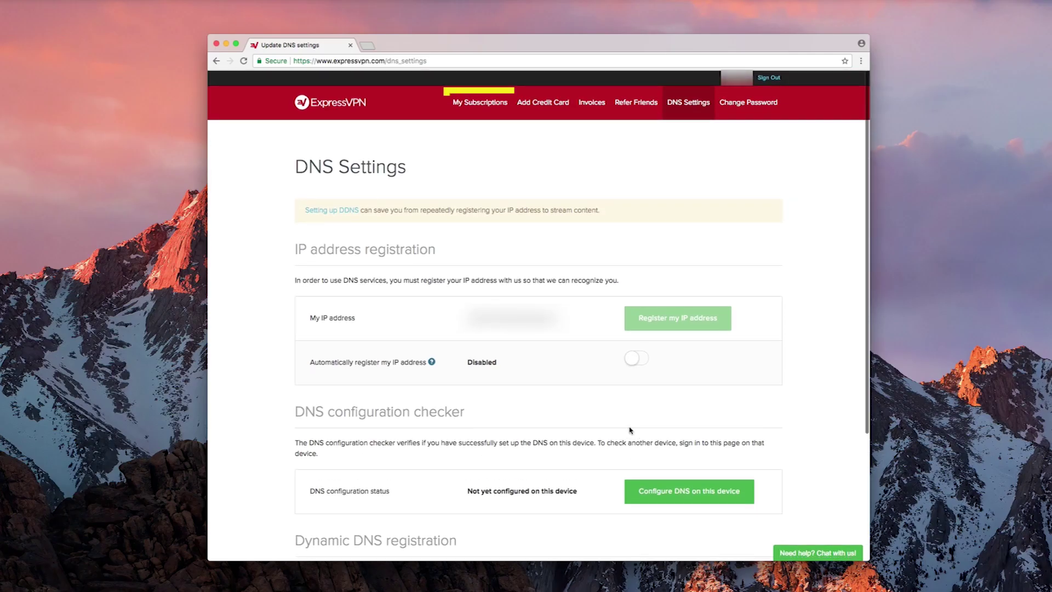
From My Subscriptions, reach the setup page and show the MediaStreamer instructions with their IP addresses
{"action": "left_click", "coordinate": [466, 104]}
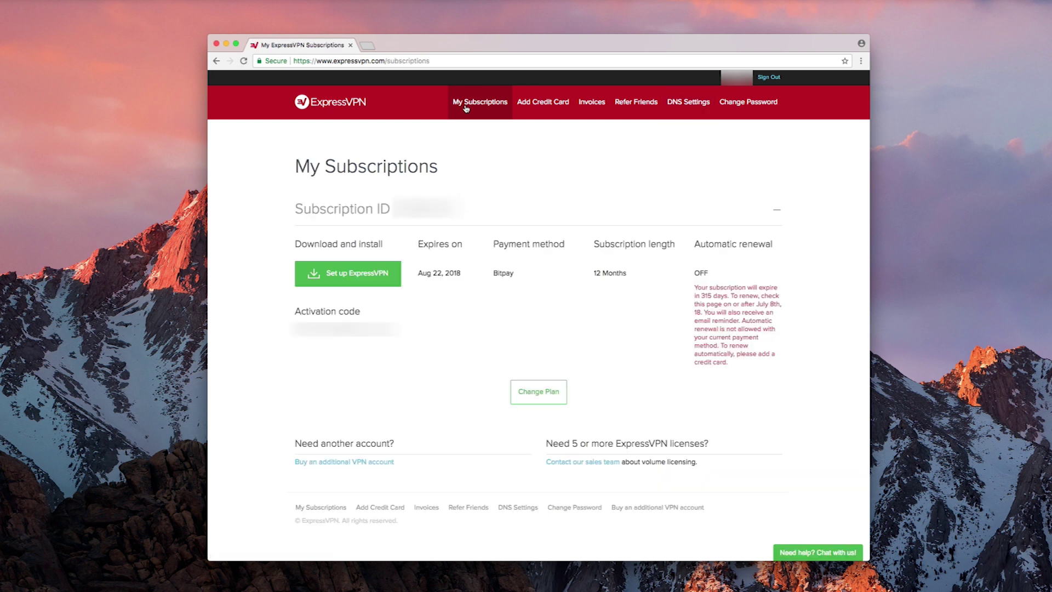
{"action": "left_click", "coordinate": [347, 273]}
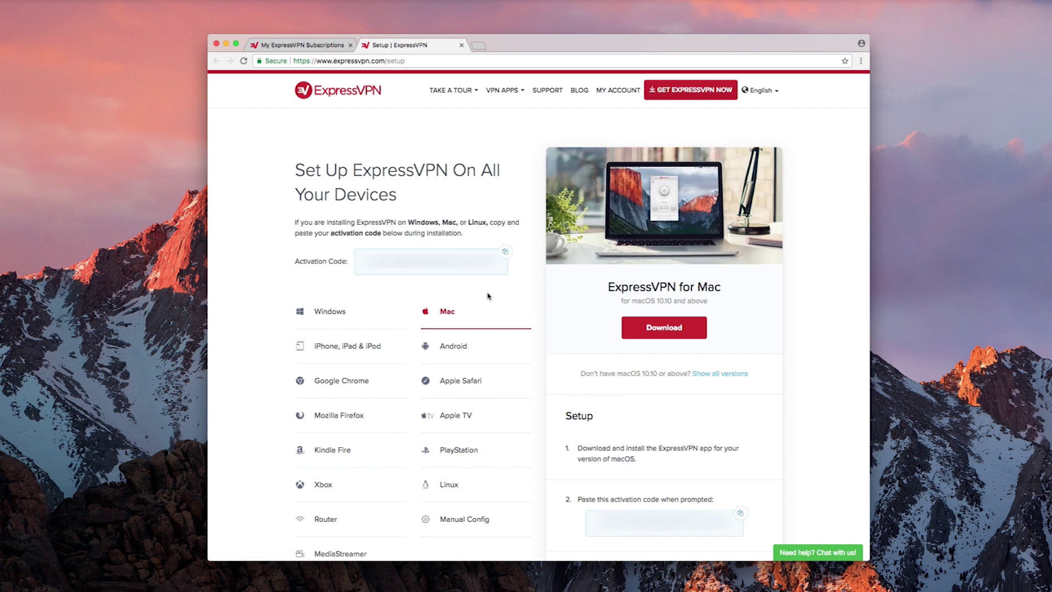
{"action": "scroll", "coordinate": [450, 446], "scroll_direction": "down", "scroll_amount": 3}
{"action": "left_click", "coordinate": [354, 480]}
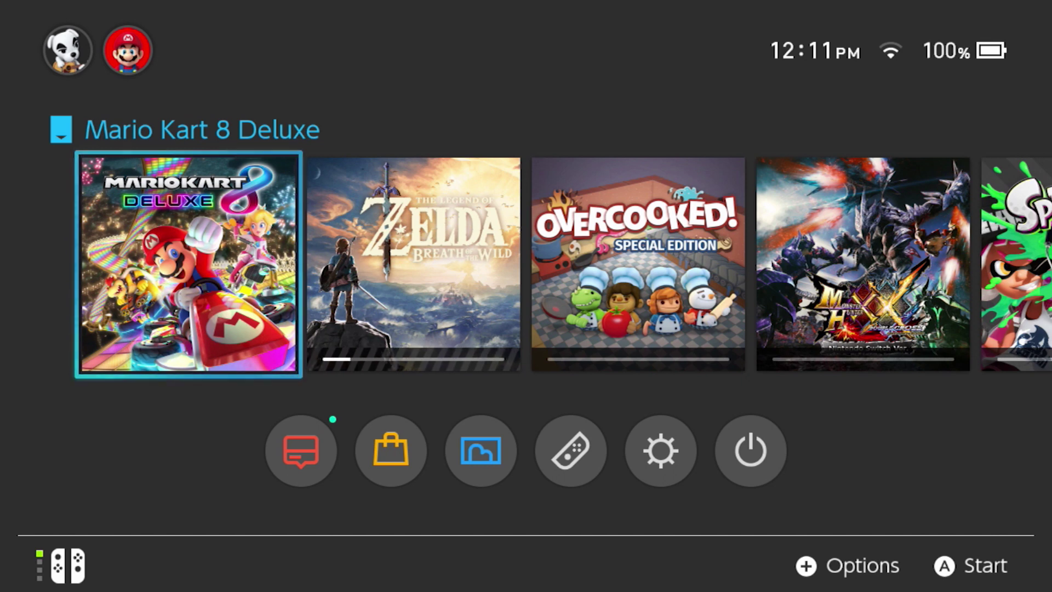
Go to System Settings > Internet > Internet Settings and open Change Settings for the Garden network
{"action": "key", "text": "Down"}
{"action": "key", "text": "Right"}
{"action": "key", "text": "Right"}
{"action": "key", "text": "Right"}
{"action": "key", "text": "Right"}
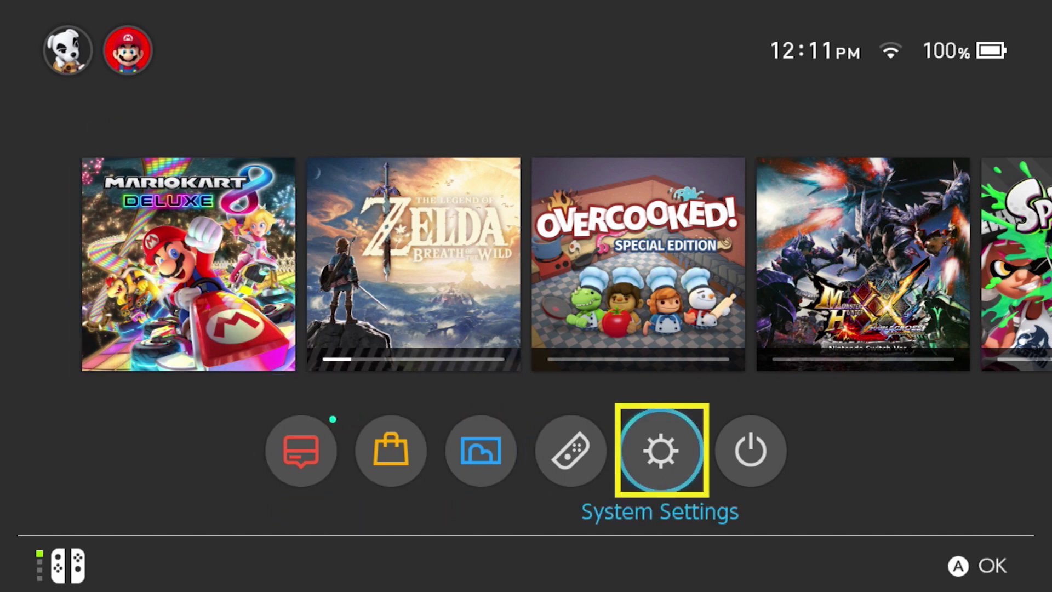
{"action": "key", "text": "Return"}
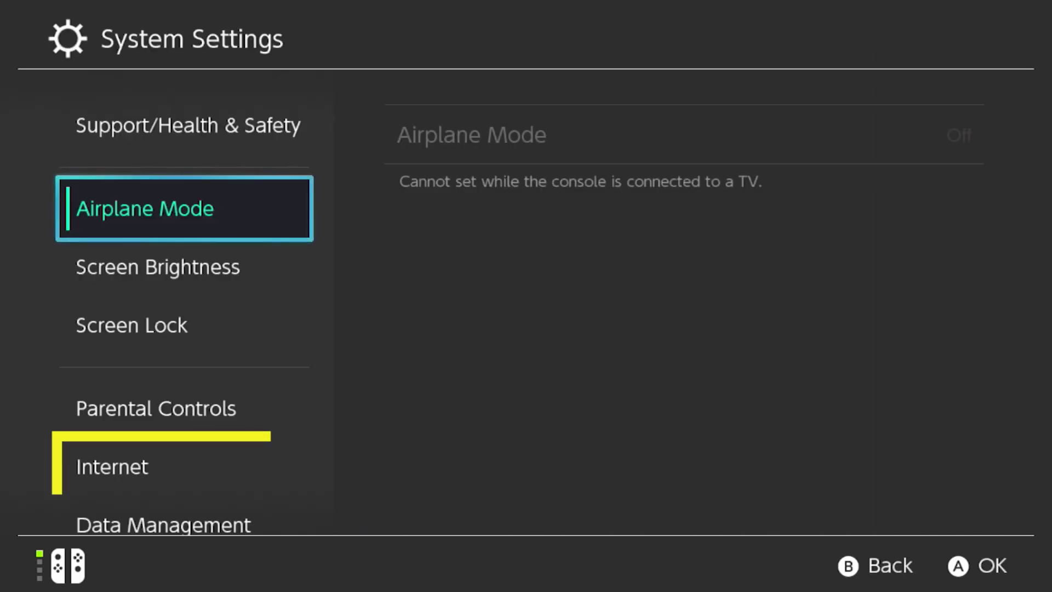
{"action": "key", "text": "Down"}
{"action": "key", "text": "Down"}
{"action": "key", "text": "Down"}
{"action": "key", "text": "Down"}
{"action": "key", "text": "Right"}
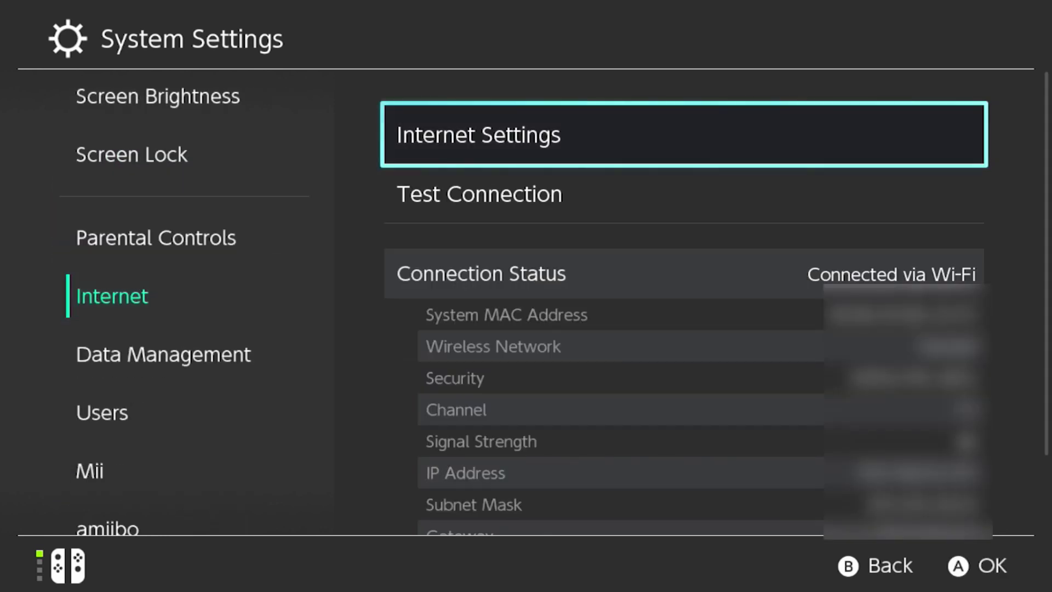
{"action": "key", "text": "Return"}
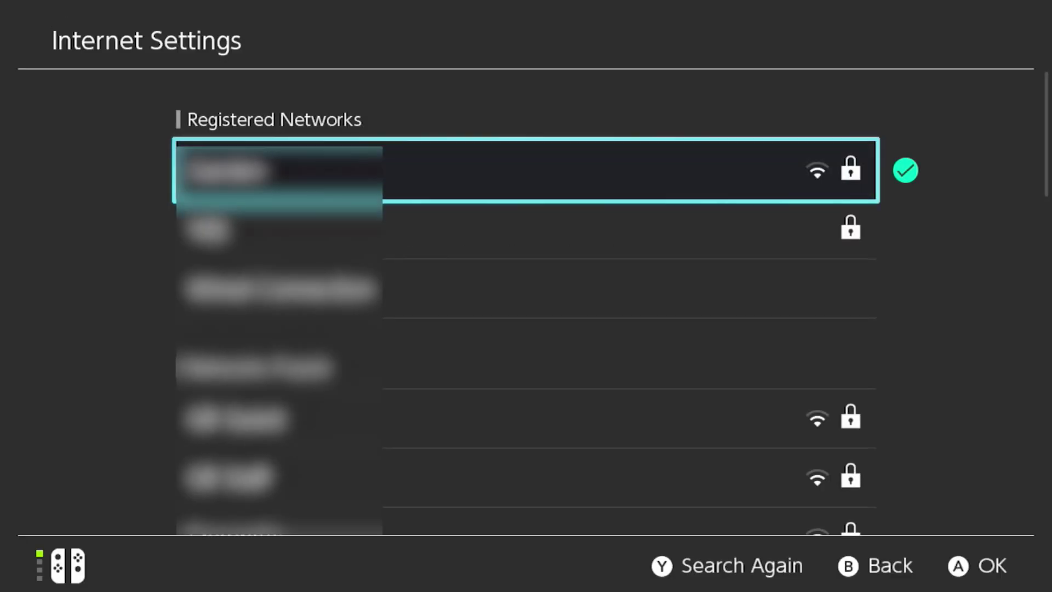
{"action": "key", "text": "Return"}
{"action": "key", "text": "Down"}
{"action": "key", "text": "Return"}
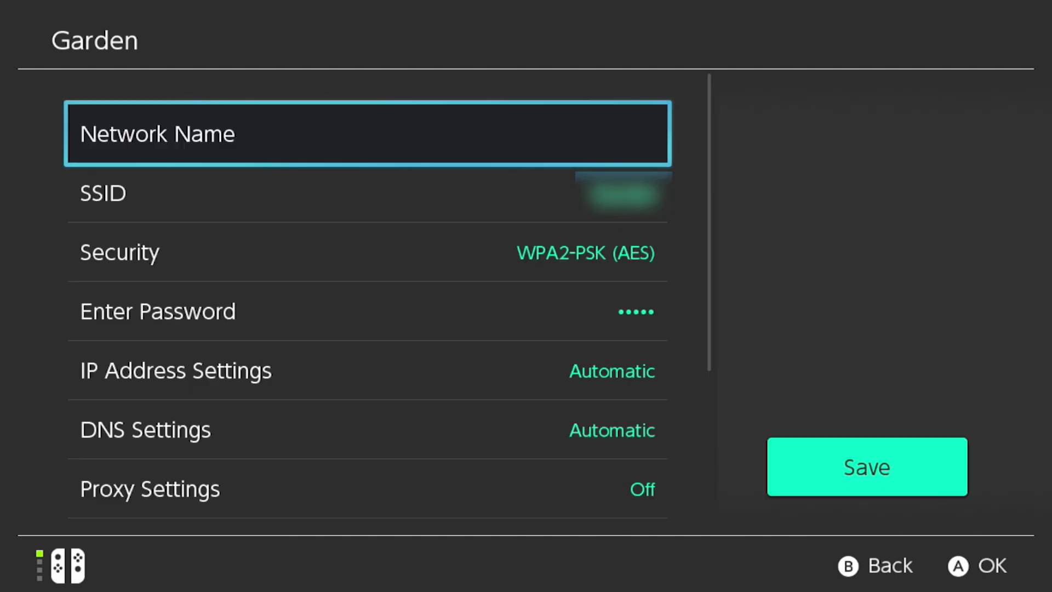
Switch the Garden network's DNS Settings from Automatic to Manual
{"action": "key", "text": "Down"}
{"action": "key", "text": "Down"}
{"action": "key", "text": "Down"}
{"action": "key", "text": "Return"}
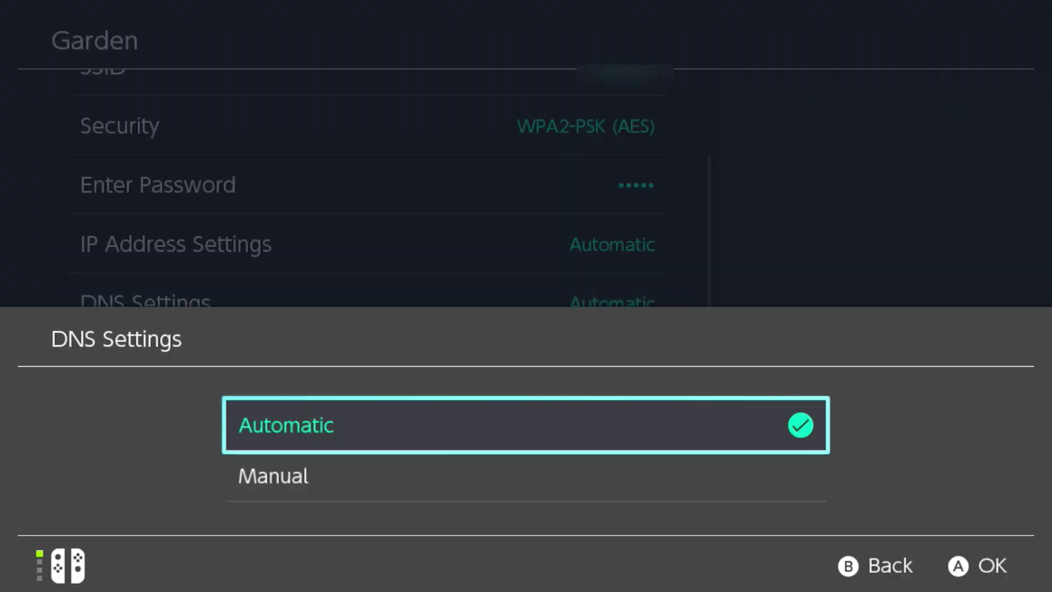
{"action": "key", "text": "Down"}
{"action": "key", "text": "Return"}
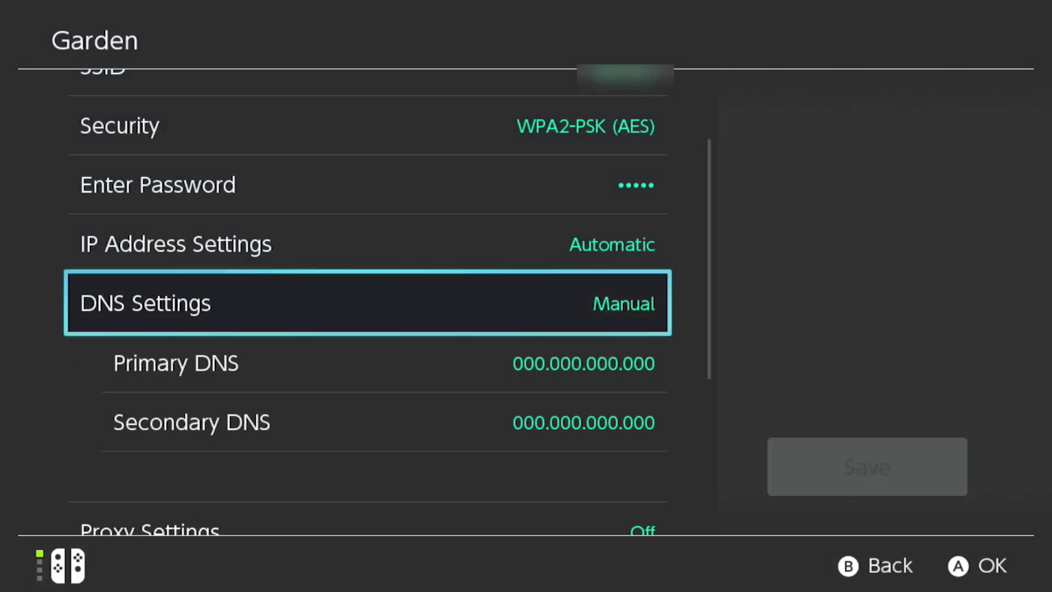
Replace the placeholder Primary DNS with the MediaStreamer primary address and confirm it
{"action": "key", "text": "Down"}
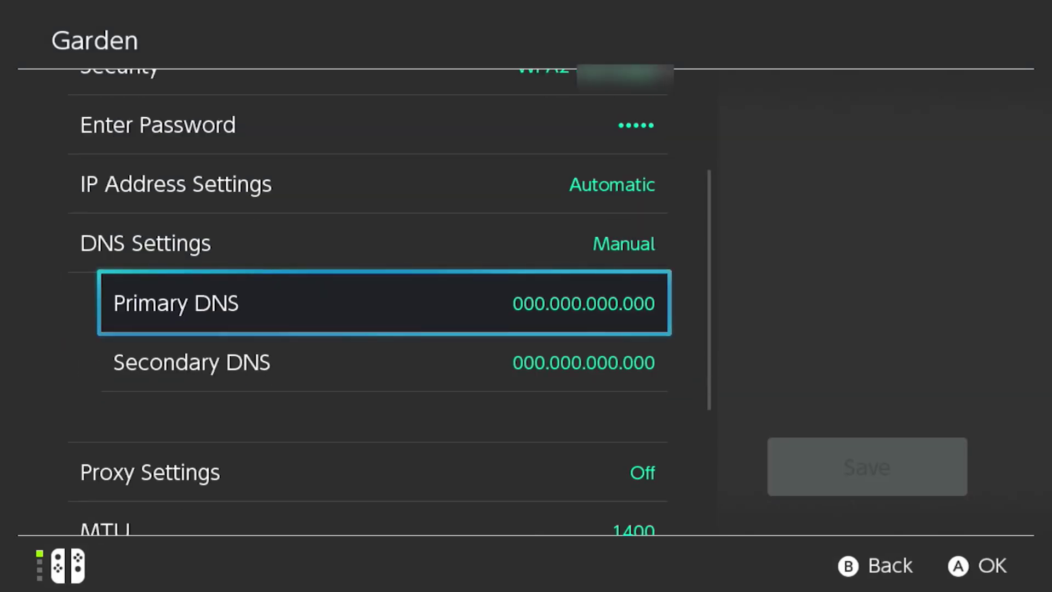
{"action": "key", "text": "Return"}
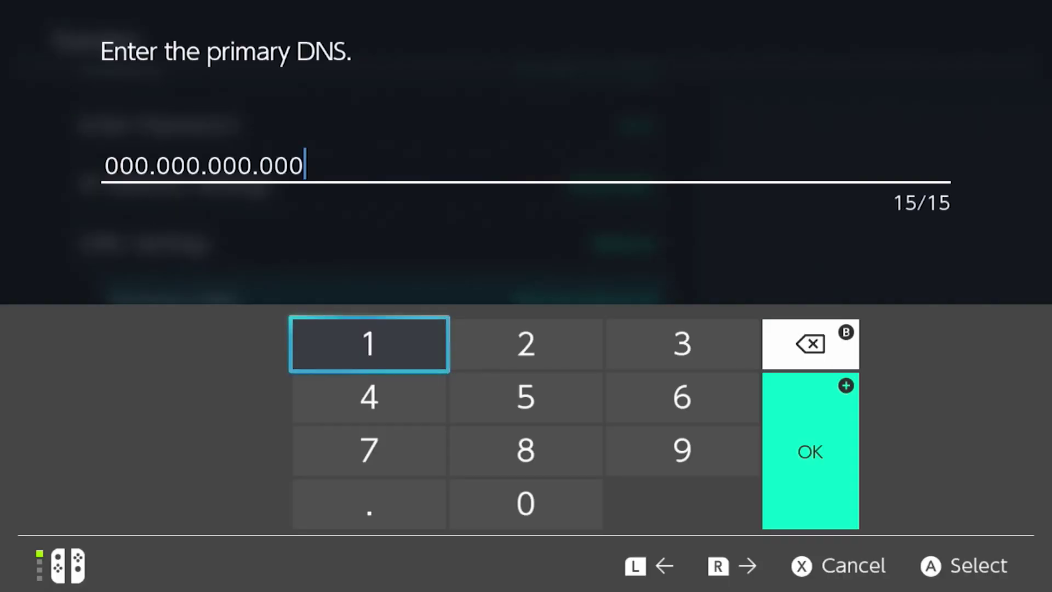
{"action": "key", "text": "BackSpace"}
{"action": "key", "text": "Down"}
{"action": "key", "text": "Right"}
{"action": "key", "text": "Down"}
{"action": "type", "text": "8"}
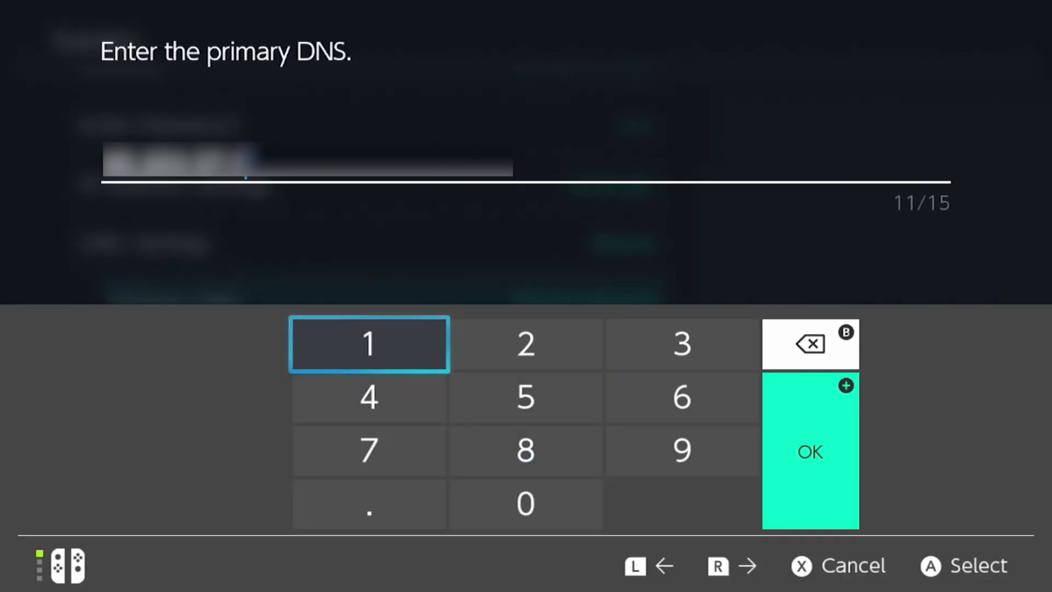
{"action": "key", "text": "Return"}
Enter the Secondary DNS address and save the Garden network settings
{"action": "key", "text": "Down"}
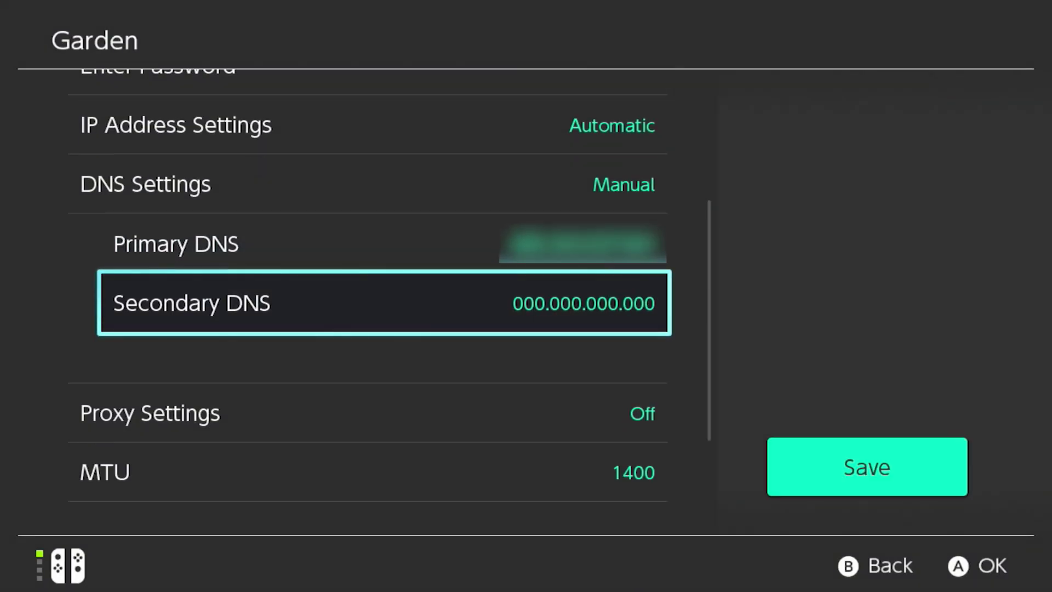
{"action": "key", "text": "Return"}
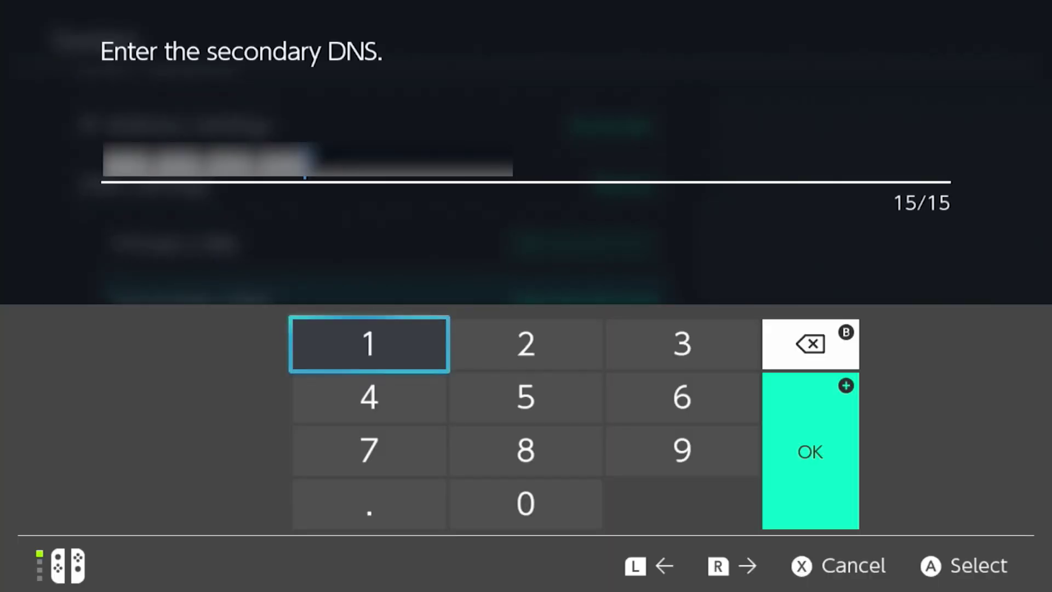
{"action": "key", "text": "BackSpace"}
{"action": "key", "text": "BackSpace"}
{"action": "key", "text": "BackSpace"}
{"action": "key", "text": "BackSpace"}
{"action": "key", "text": "BackSpace"}
{"action": "key", "text": "BackSpace"}
{"action": "key", "text": "BackSpace"}
{"action": "key", "text": "BackSpace"}
{"action": "key", "text": "BackSpace"}
{"action": "key", "text": "Down"}
{"action": "key", "text": "Right"}
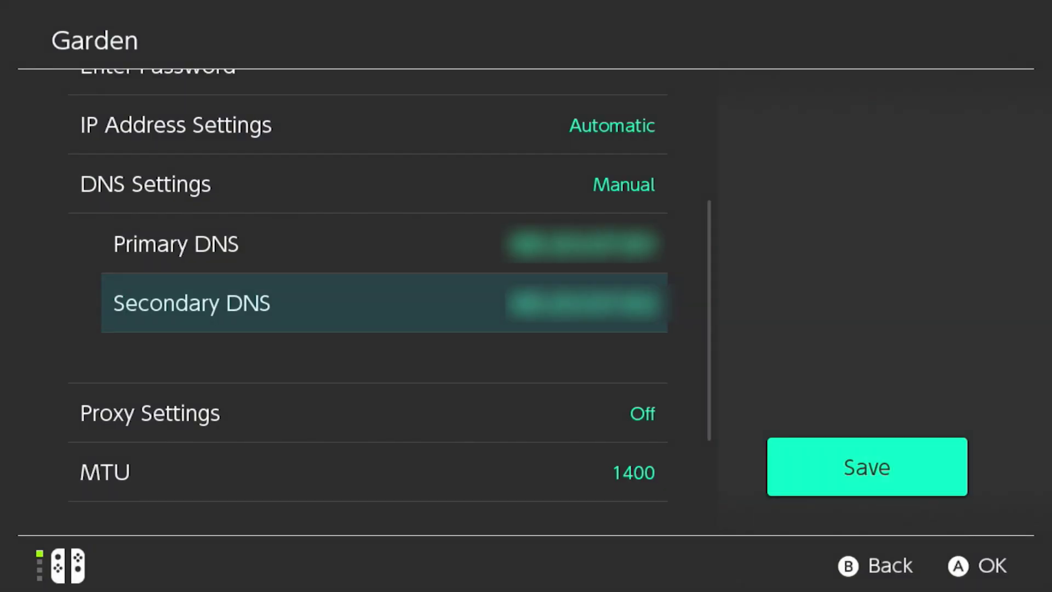
{"action": "key", "text": "Right"}
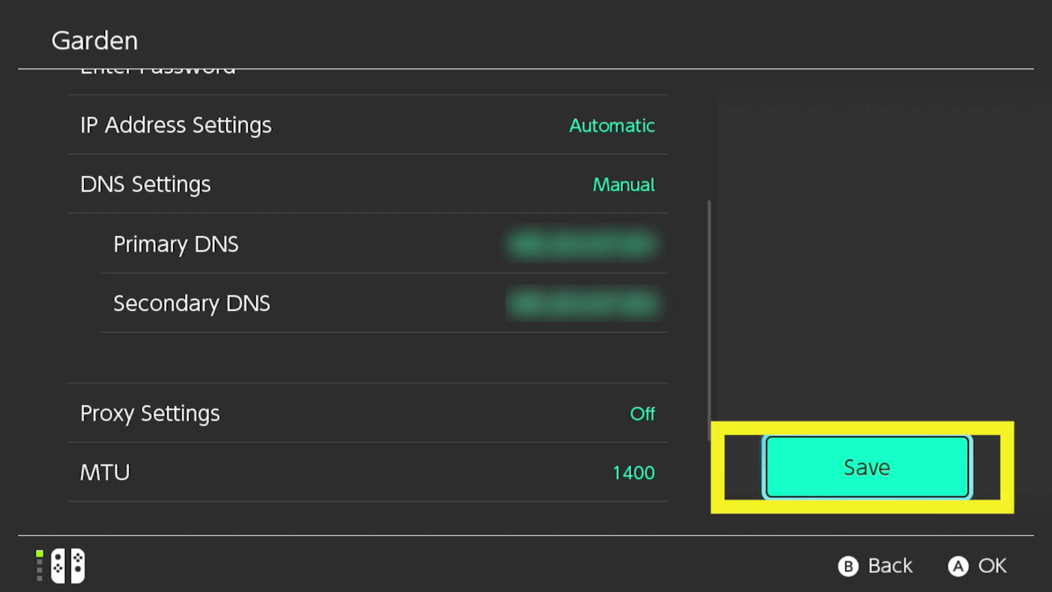
{"action": "key", "text": "Return"}
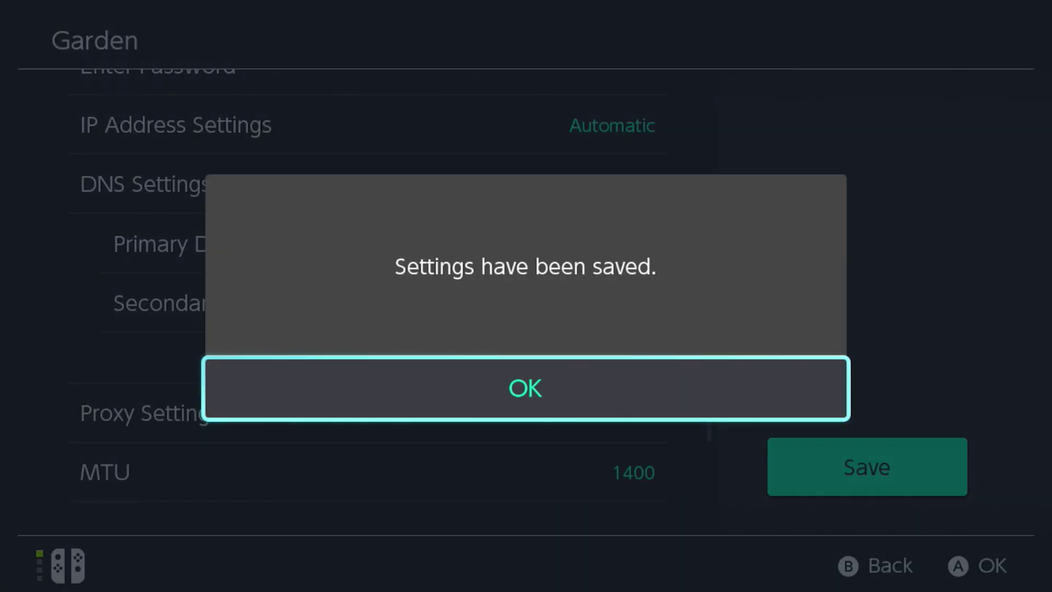